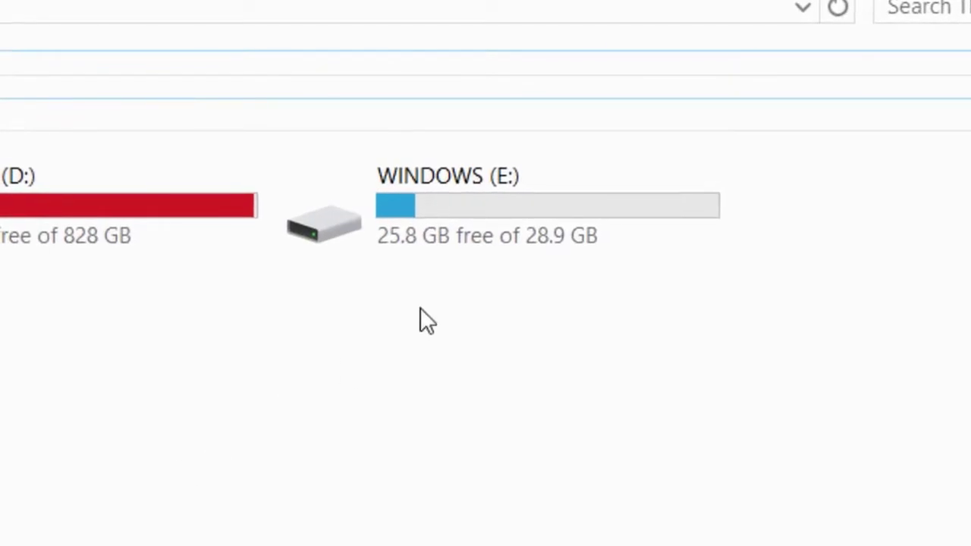
- Open the format settings for the WINDOWS (E:) drive and set the default allocation size and volume label W10
{"action": "right_click", "coordinate": [409, 208]}
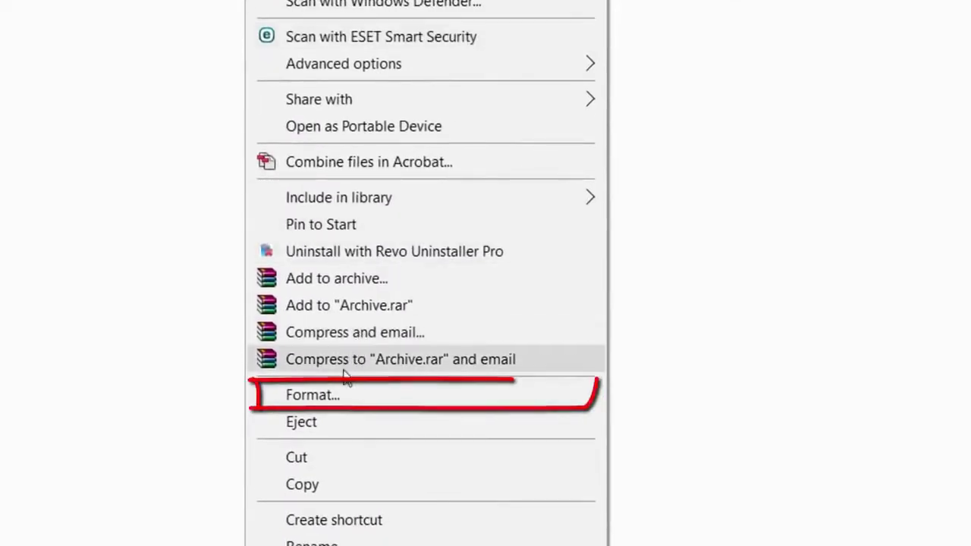
{"action": "left_click", "coordinate": [337, 392]}
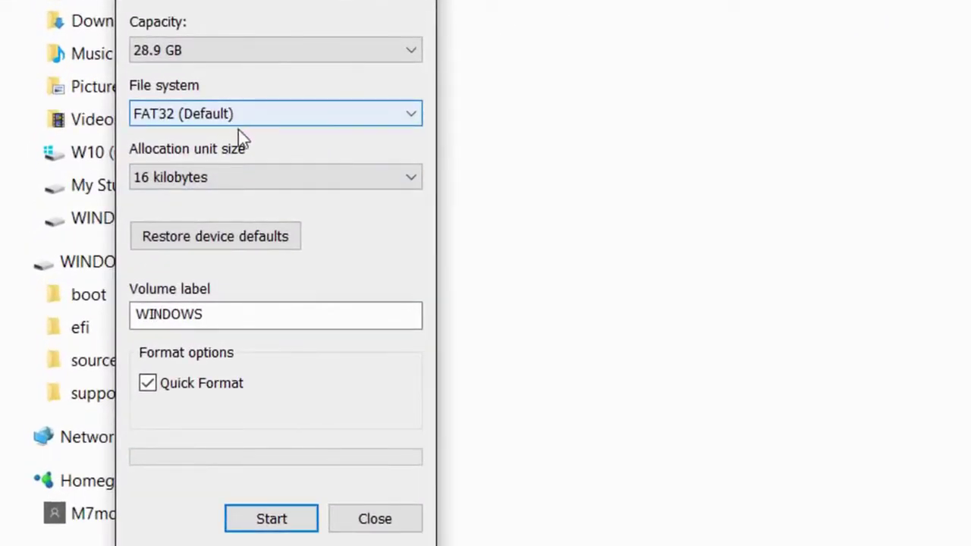
{"action": "left_click", "coordinate": [245, 178]}
{"action": "left_click", "coordinate": [248, 199]}
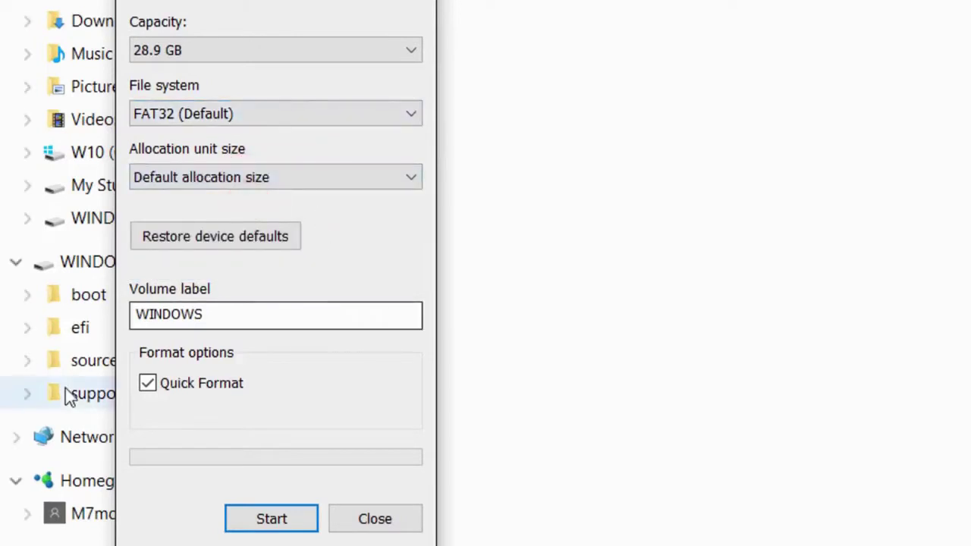
{"action": "double_click", "coordinate": [245, 326]}
{"action": "type", "text": "W10"}
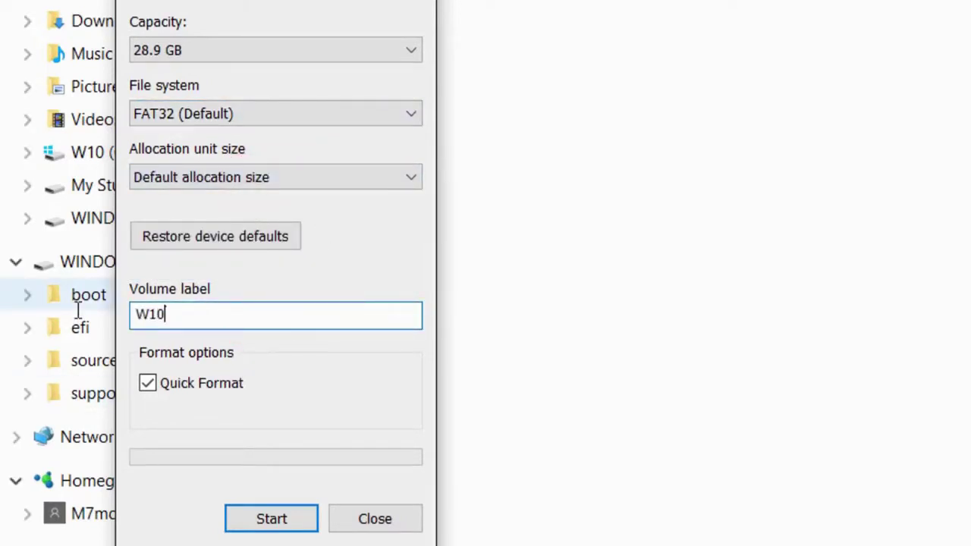
- Start formatting the E: drive, accept the data-loss and drive-in-use warnings, and close the format dialog when done
{"action": "left_click", "coordinate": [270, 520]}
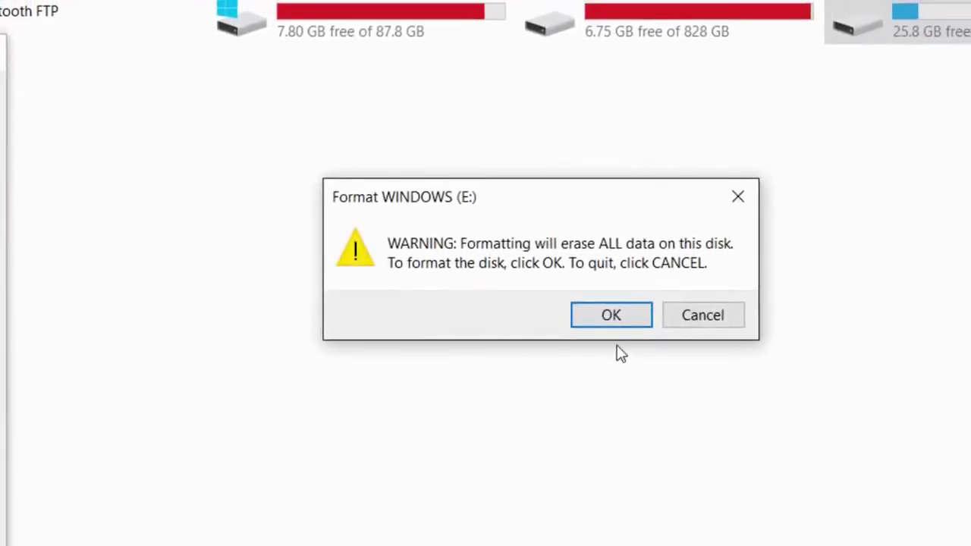
{"action": "left_click", "coordinate": [606, 323]}
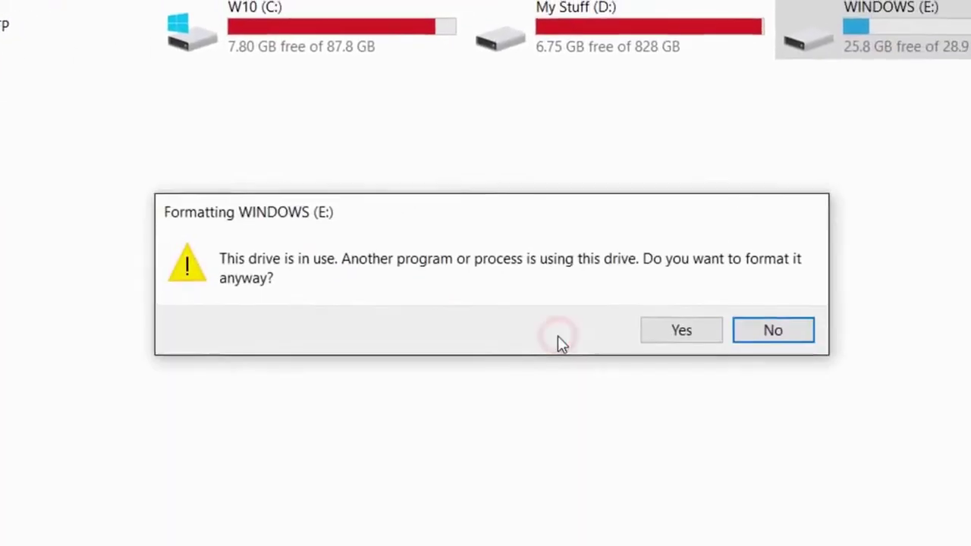
{"action": "left_click", "coordinate": [680, 332]}
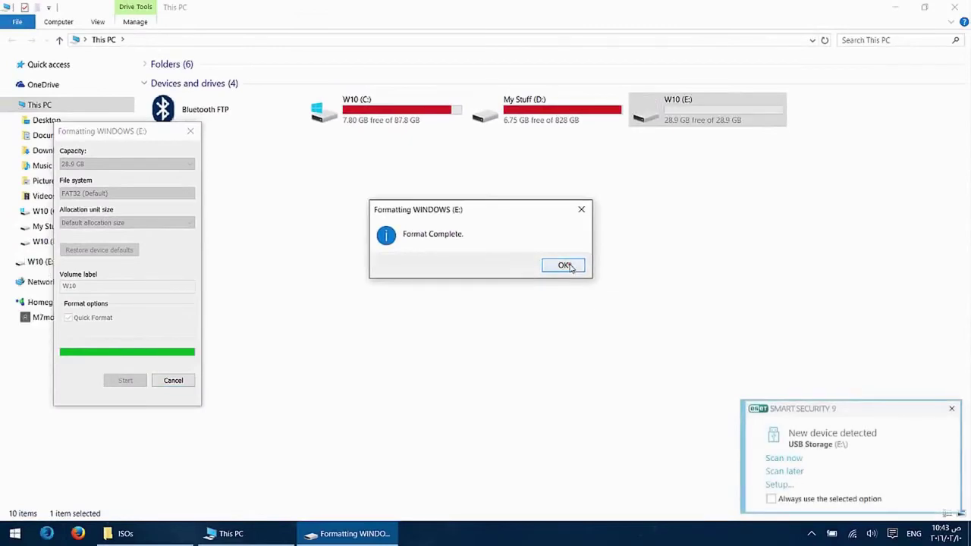
{"action": "left_click", "coordinate": [564, 266]}
{"action": "left_click", "coordinate": [173, 380]}
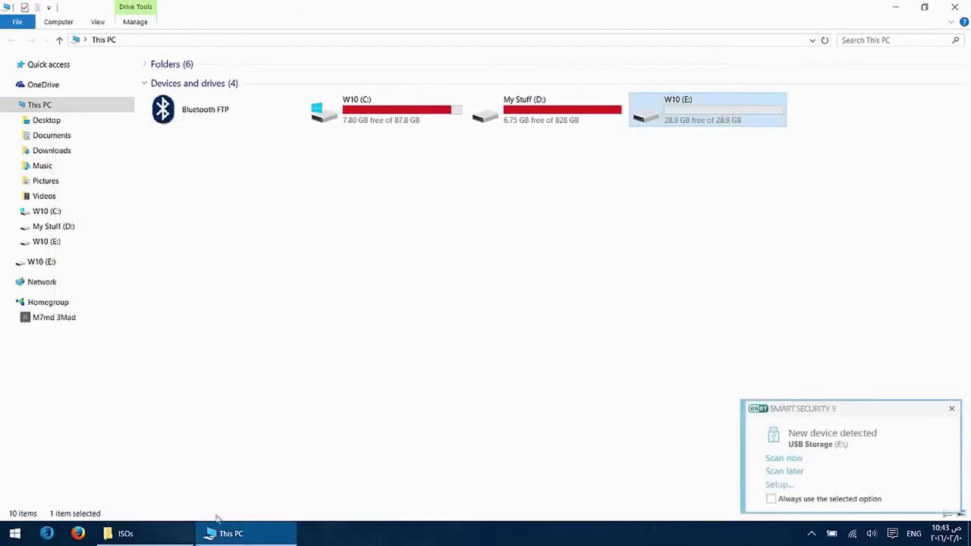
- Show file name extensions in the ISOs folder and select the W10_x64.iso file
{"action": "left_click", "coordinate": [176, 531]}
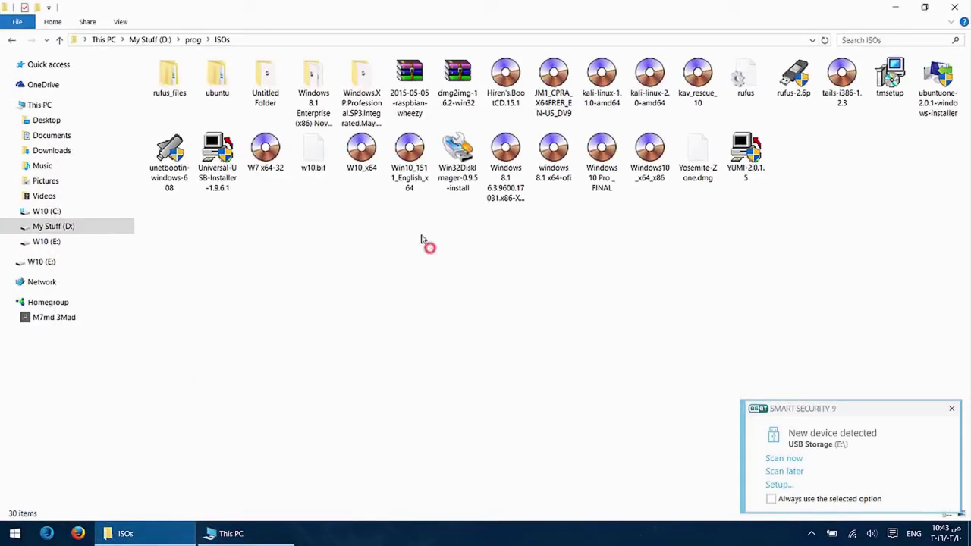
{"action": "left_click", "coordinate": [123, 22]}
{"action": "left_click", "coordinate": [433, 50]}
{"action": "left_click", "coordinate": [364, 174]}
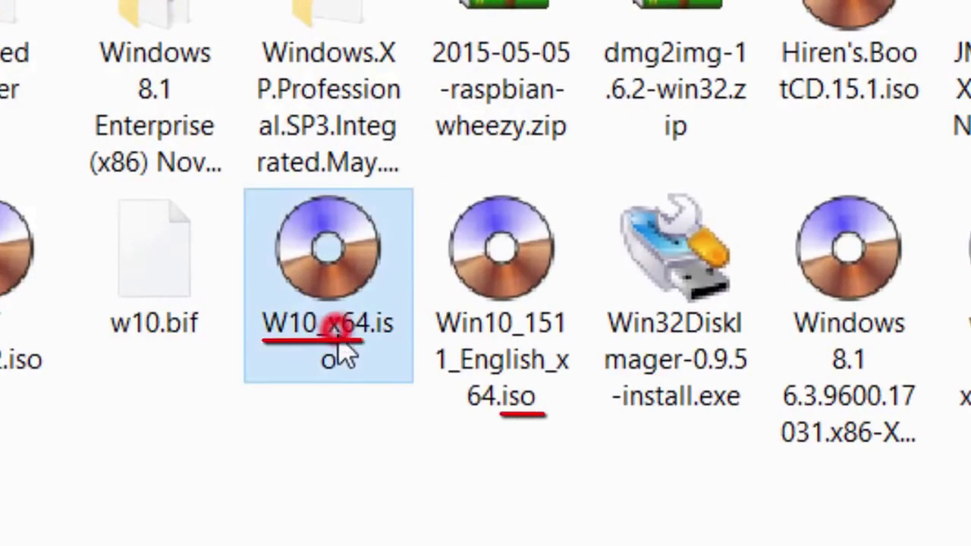
{"action": "mouse_move", "coordinate": [390, 383]}
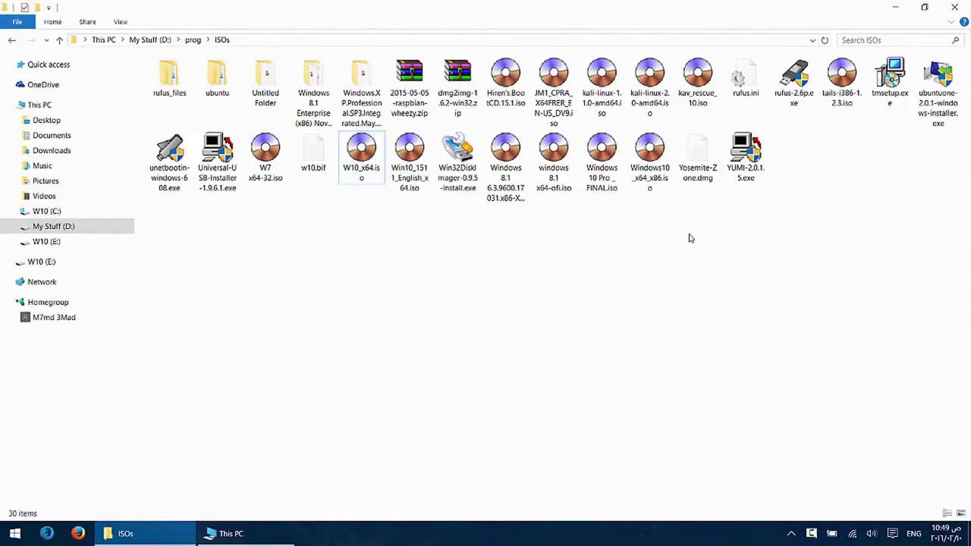
- Launch rufus-2.6p.exe and choose W10 (E:) [32GB] as the target device, keeping the volume label W10
{"action": "left_click", "coordinate": [794, 90]}
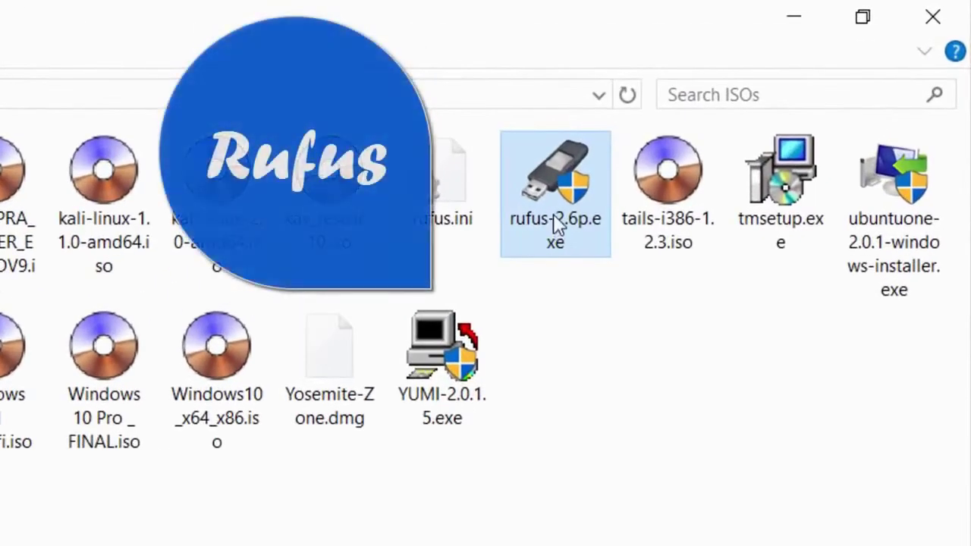
{"action": "double_click", "coordinate": [557, 223]}
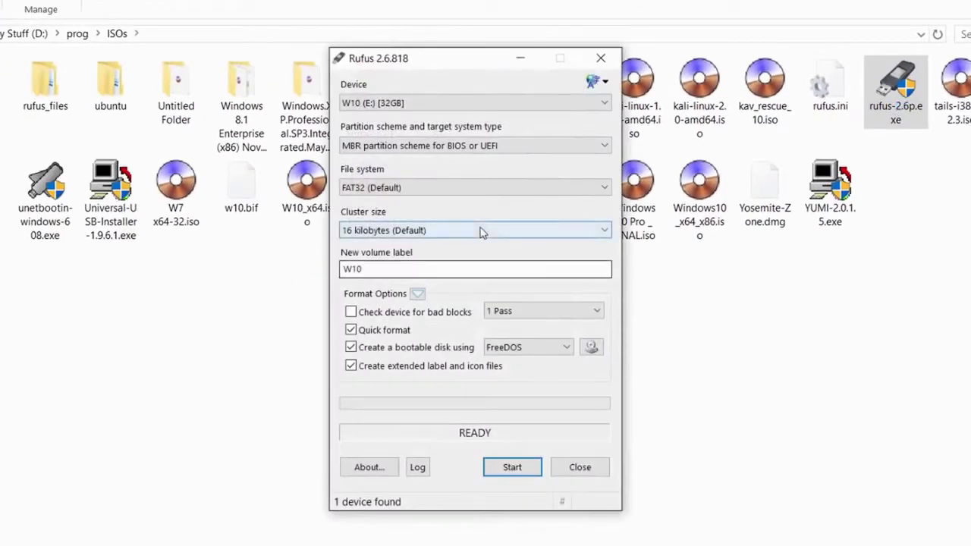
{"action": "left_click", "coordinate": [553, 104]}
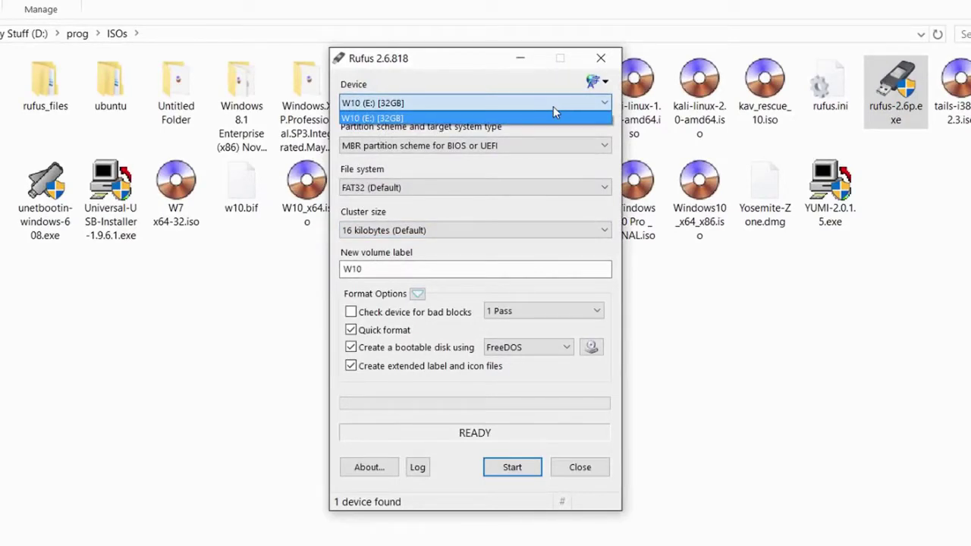
{"action": "left_click", "coordinate": [553, 114]}
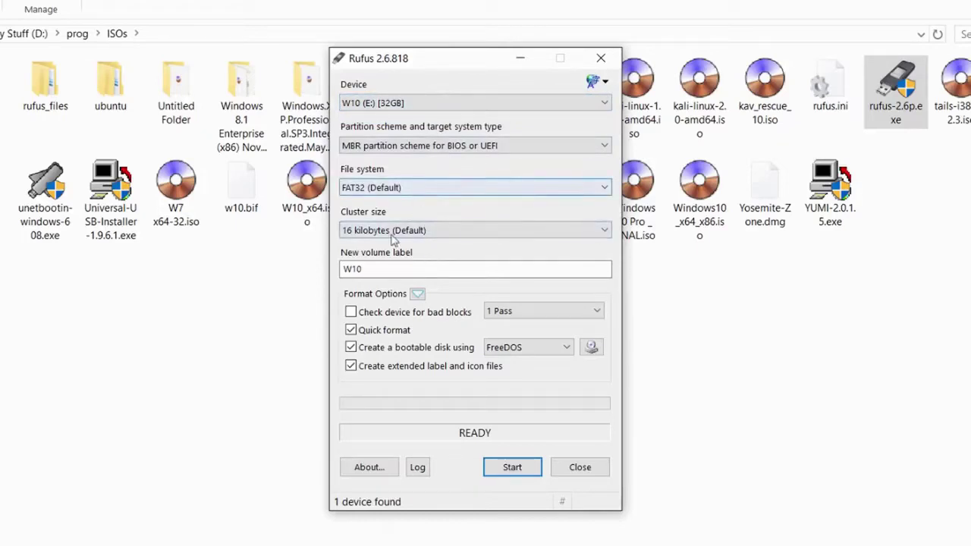
{"action": "left_click", "coordinate": [417, 271]}
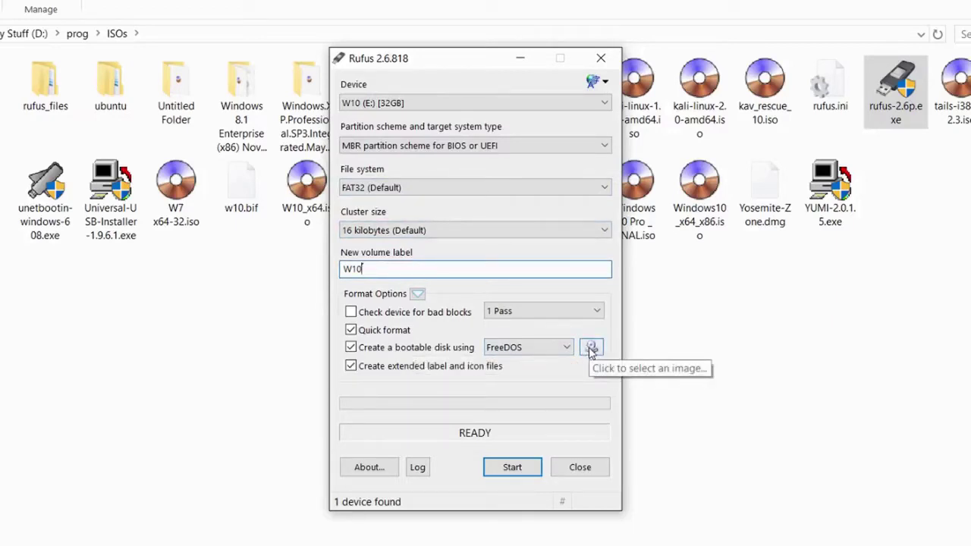
- Set the bootable disk type to ISO Image and load W10_x64.iso from the prog\ISOs folder on My Stuff (D:)
{"action": "left_click", "coordinate": [566, 347]}
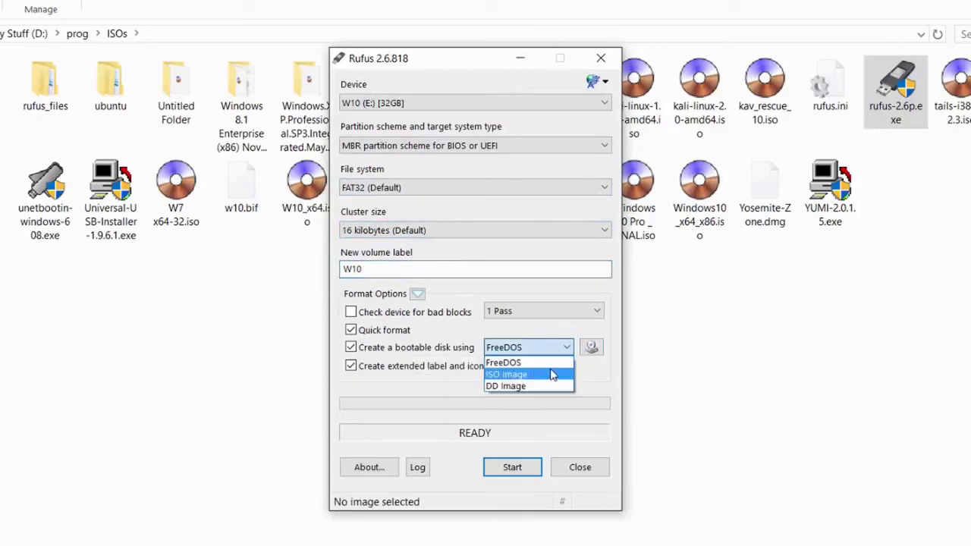
{"action": "left_click", "coordinate": [553, 375]}
{"action": "left_click", "coordinate": [592, 347]}
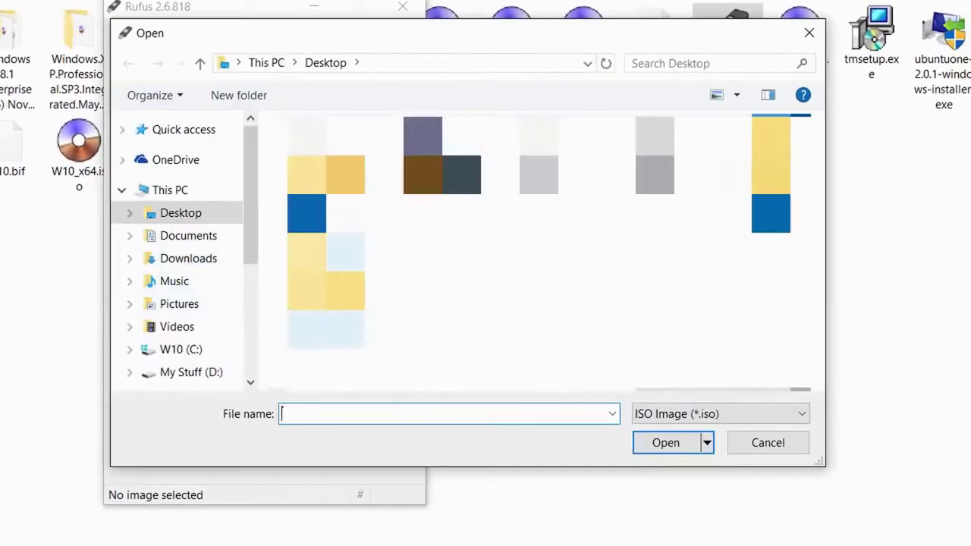
{"action": "left_click", "coordinate": [212, 372]}
{"action": "double_click", "coordinate": [694, 175]}
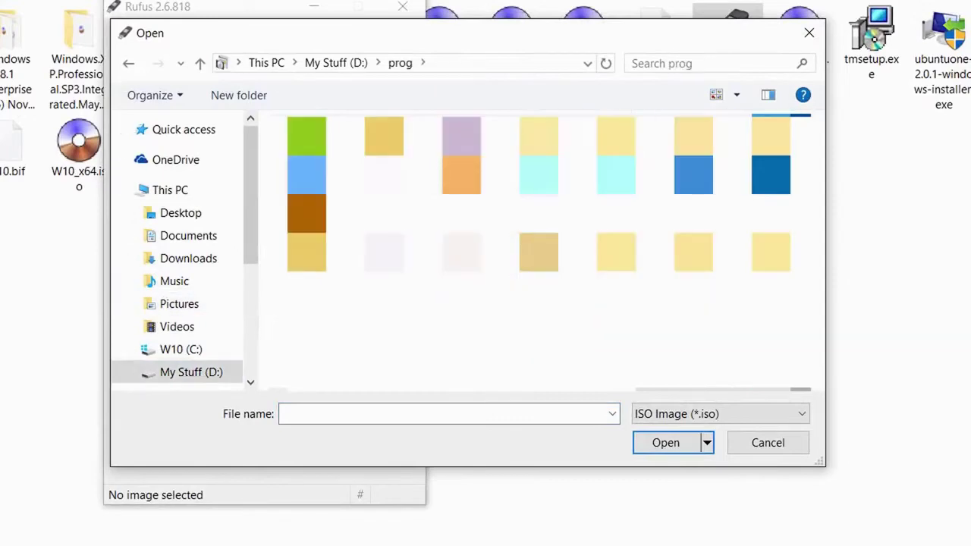
{"action": "double_click", "coordinate": [693, 174]}
{"action": "left_click_drag", "start_coordinate": [817, 299], "coordinate": [813, 327]}
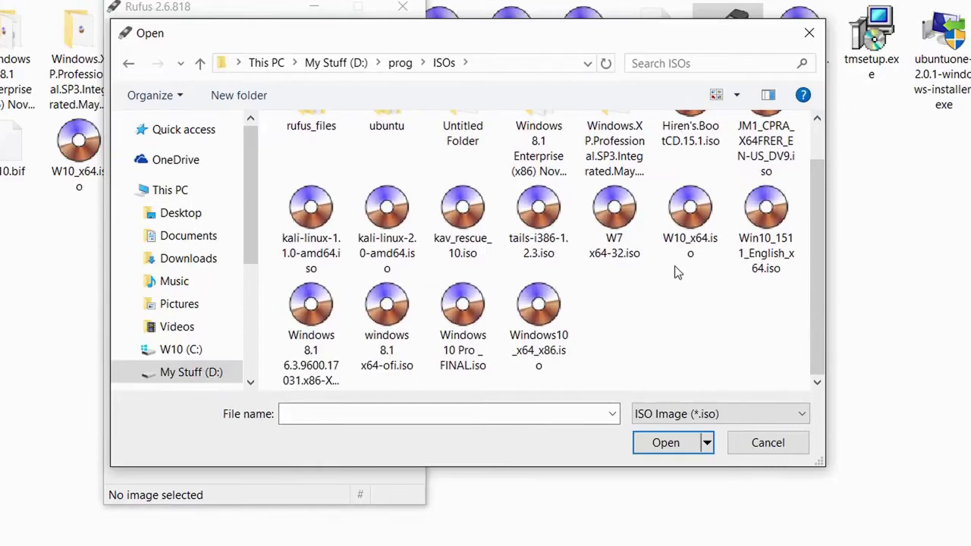
{"action": "left_click", "coordinate": [691, 247]}
{"action": "left_click", "coordinate": [665, 442]}
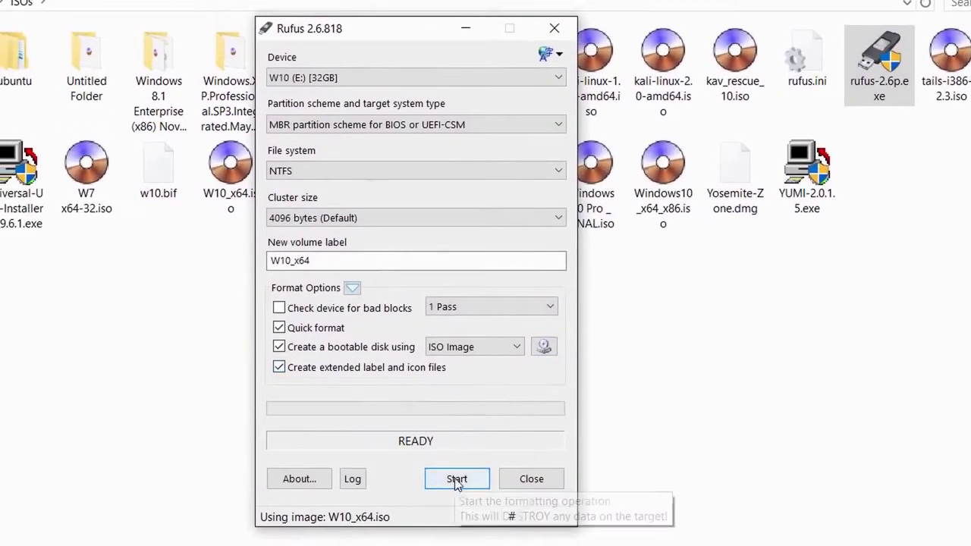
- Write the Windows image to the USB drive, accepting the data-destruction warning, and close Rufus when it finishes
{"action": "left_click", "coordinate": [455, 479]}
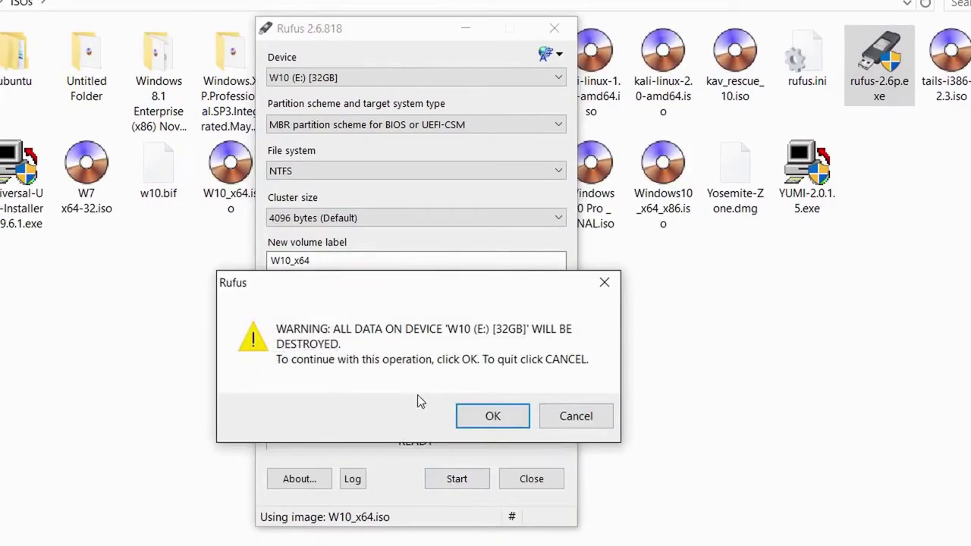
{"action": "left_click", "coordinate": [492, 418]}
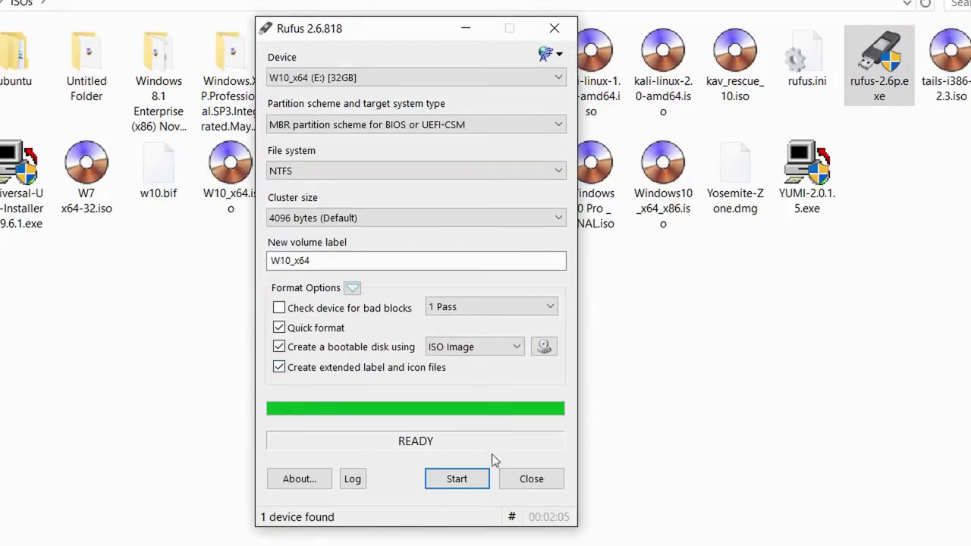
{"action": "left_click", "coordinate": [532, 479]}
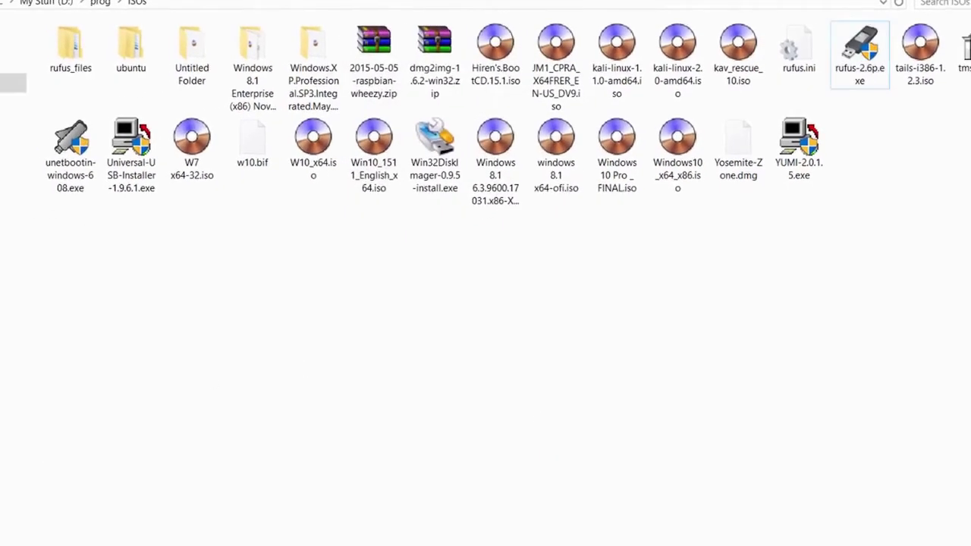
- Return to This PC in File Explorer, refresh the drives, and open W10_x64 (E:) to check its contents
{"action": "key", "text": "alt+Up"}
{"action": "key", "text": "alt+Up"}
{"action": "key", "text": "alt+Up"}
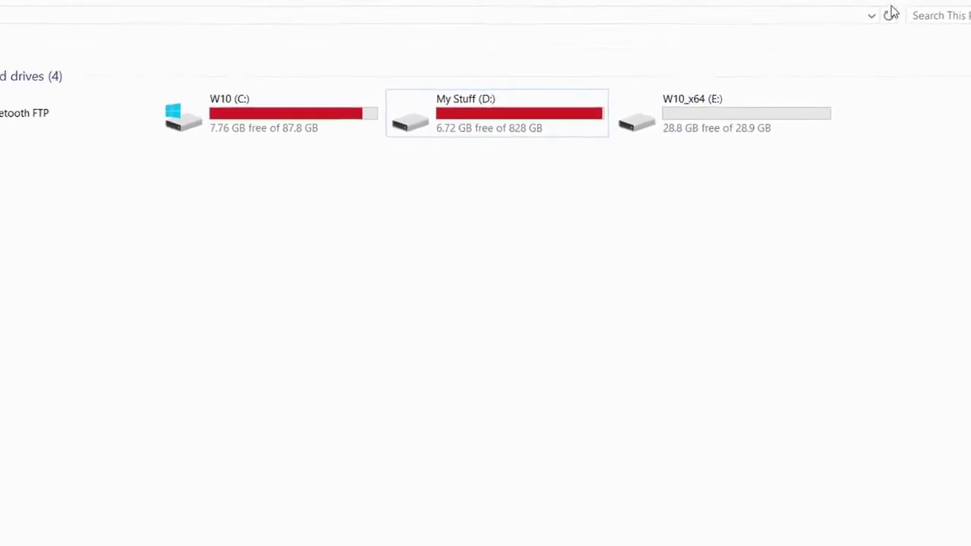
{"action": "left_click", "coordinate": [768, 82]}
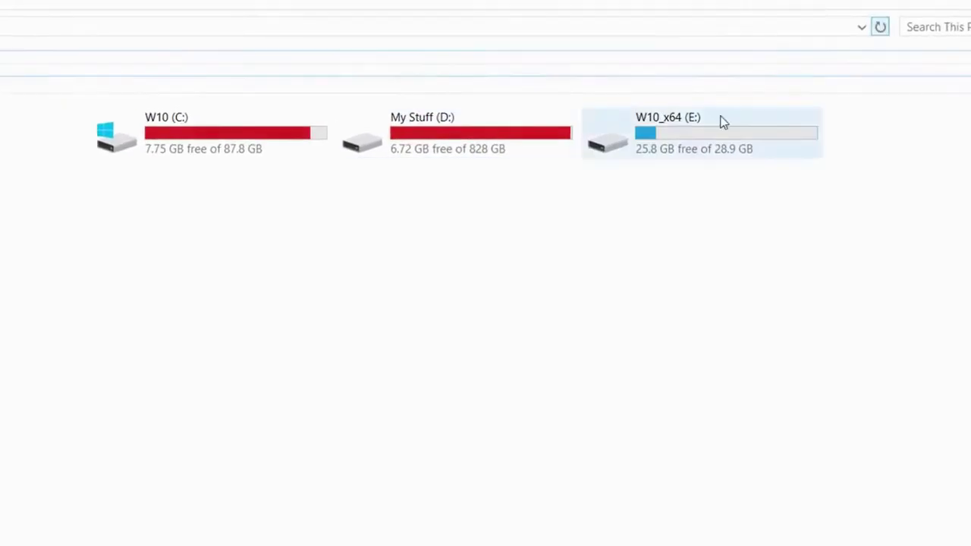
{"action": "double_click", "coordinate": [688, 135]}
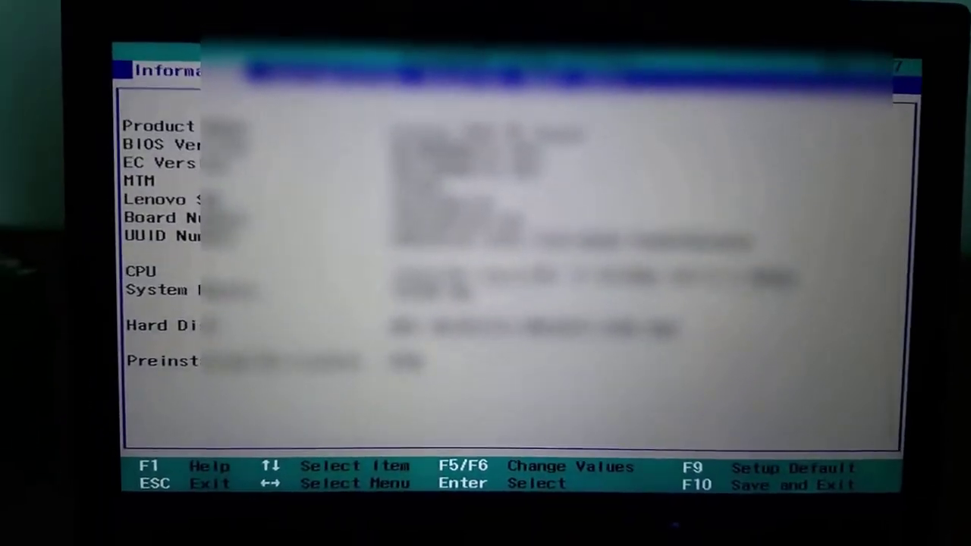
- In the BIOS boot settings, move the SanDisk USB HDD above the SATA HDD in the Legacy list, then save and exit
{"action": "key", "text": "Right"}
{"action": "key", "text": "Right"}
{"action": "key", "text": "Right"}
{"action": "key", "text": "Down"}
{"action": "key", "text": "Down"}
{"action": "key", "text": "Down"}
{"action": "key", "text": "Down"}
{"action": "key", "text": "Down"}
{"action": "key", "text": "Down"}
{"action": "key", "text": "Down"}
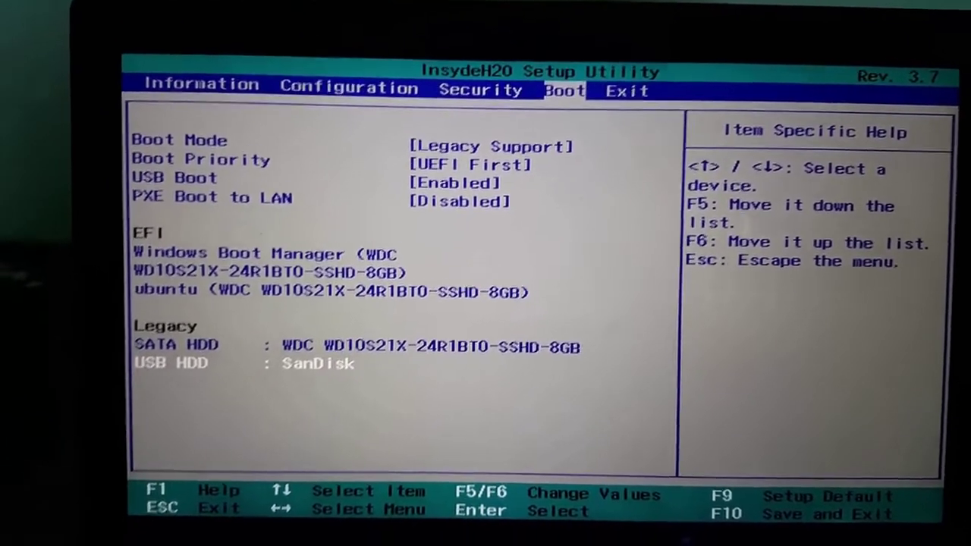
{"action": "key", "text": "F6"}
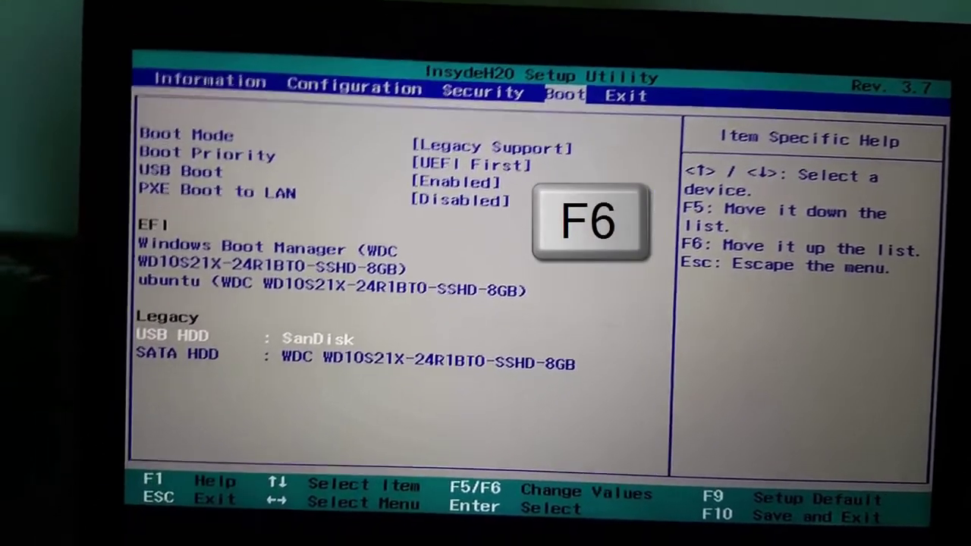
{"action": "key", "text": "Right"}
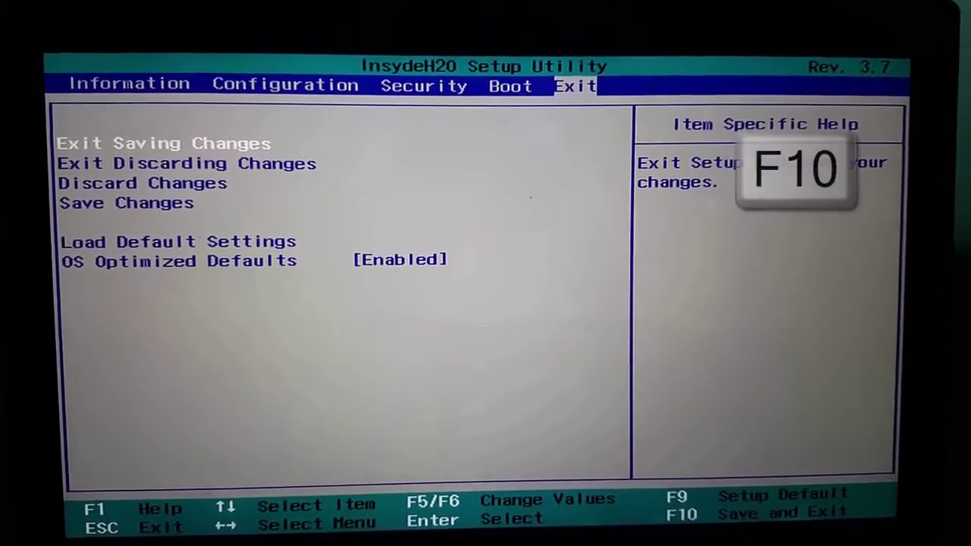
{"action": "key", "text": "F10"}
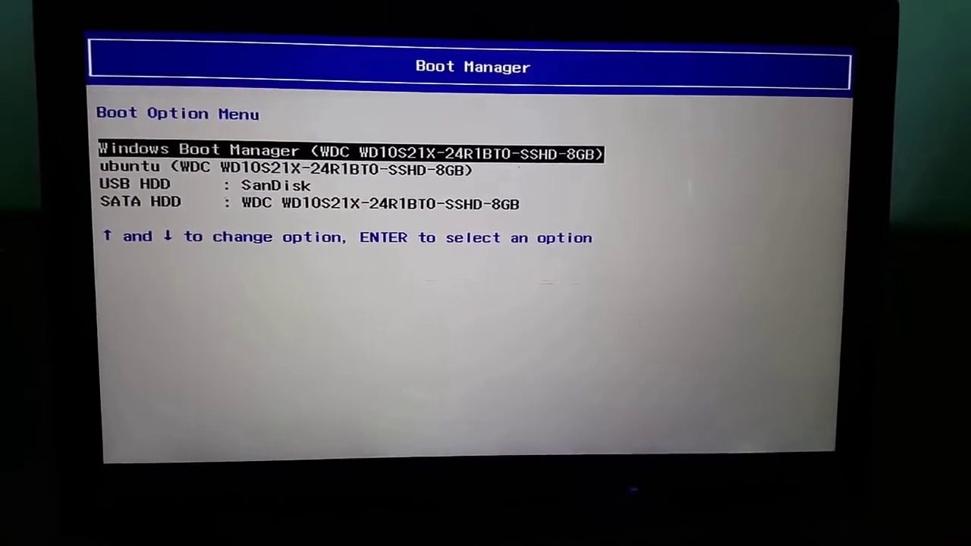
- Select the SanDisk USB HDD as the device to start from in the Boot Option Menu
{"action": "key", "text": "Down"}
{"action": "key", "text": "Down"}
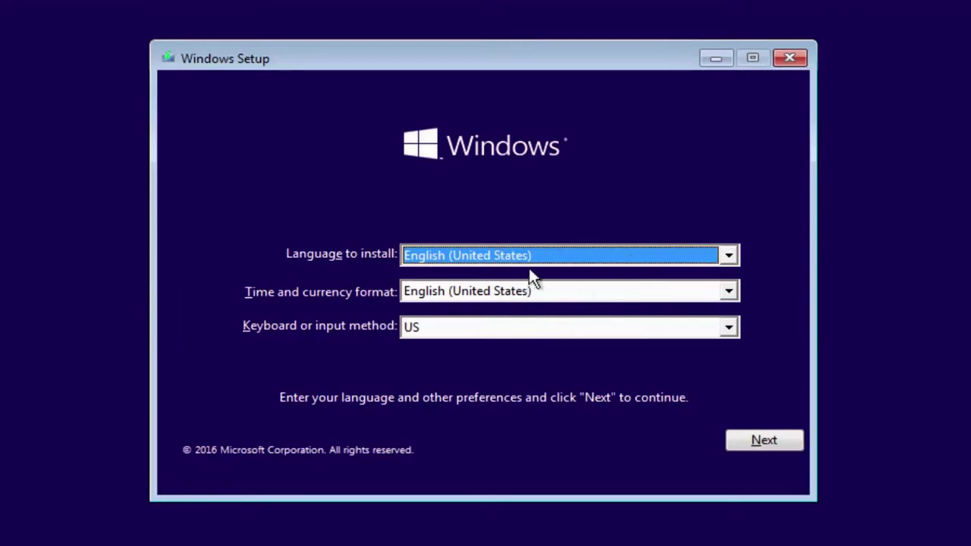
- Keep English (United States) as the install language, set the time and currency format to Arabic (Egypt), and continue
{"action": "left_click", "coordinate": [730, 256]}
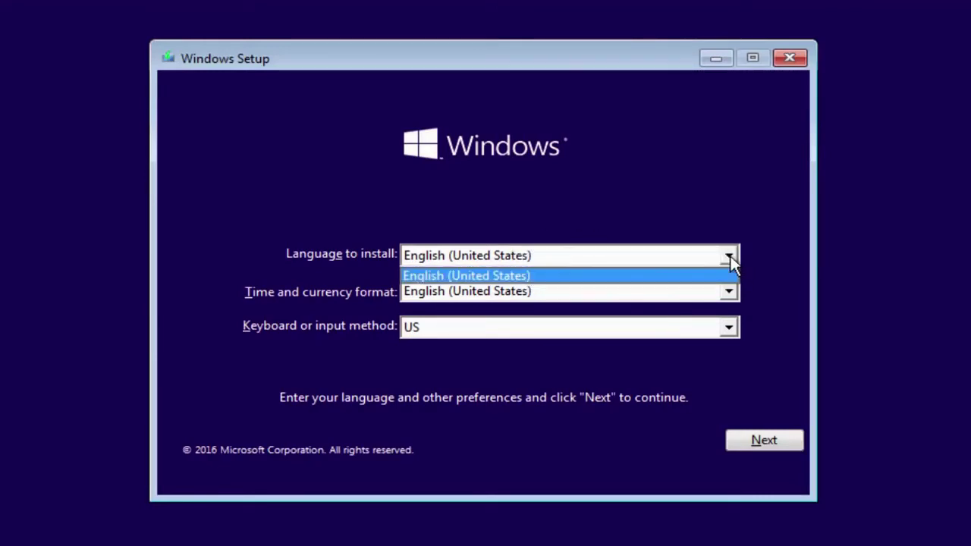
{"action": "left_click", "coordinate": [727, 262]}
{"action": "left_click", "coordinate": [729, 292]}
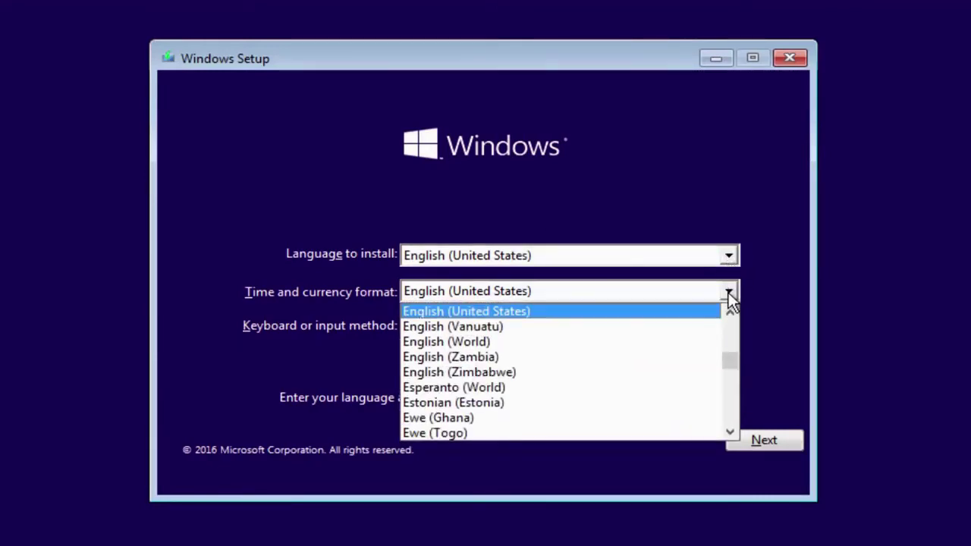
{"action": "left_click_drag", "start_coordinate": [728, 364], "coordinate": [726, 331]}
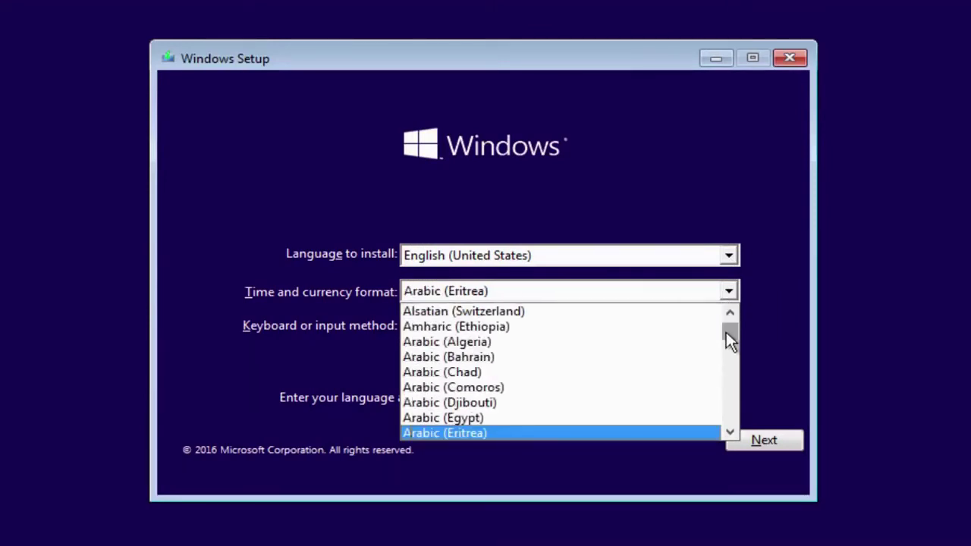
{"action": "key", "text": "Up"}
{"action": "key", "text": "Up"}
{"action": "key", "text": "Return"}
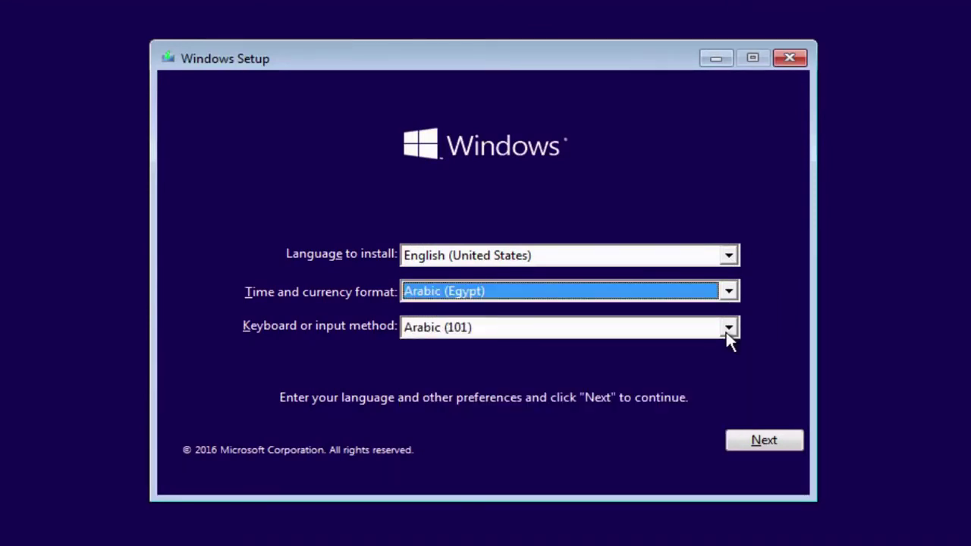
{"action": "left_click", "coordinate": [761, 444]}
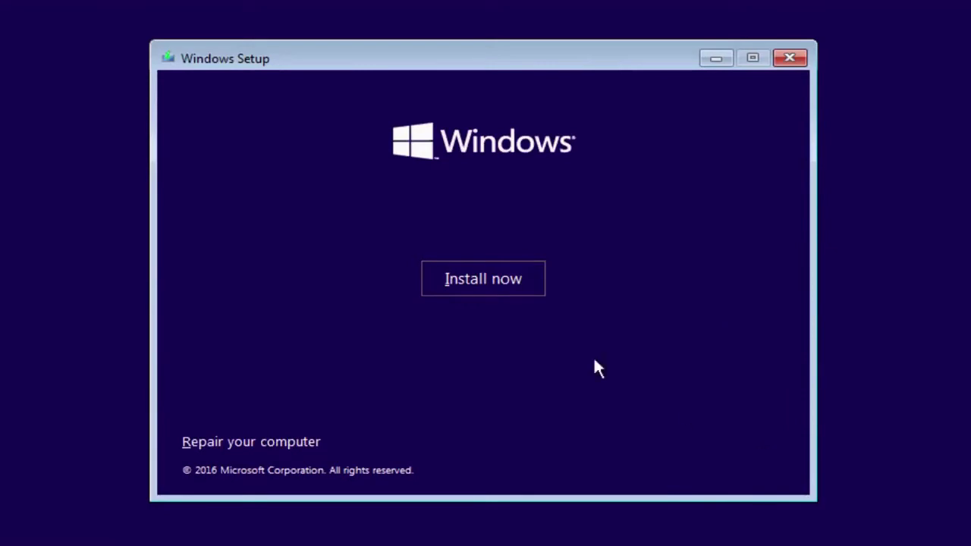
- Start the installation without a product key and choose Windows 10 Pro x64 as the operating system
{"action": "left_click", "coordinate": [471, 280]}
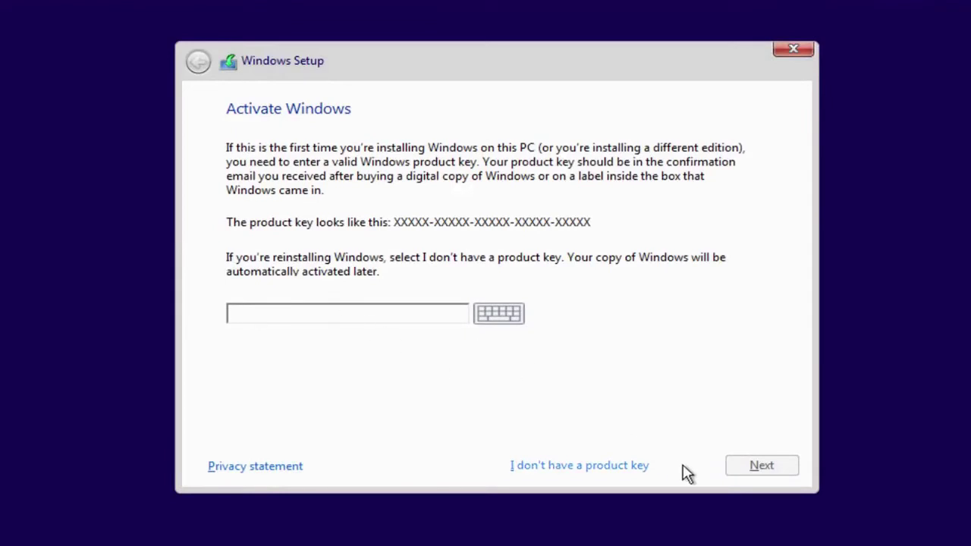
{"action": "left_click", "coordinate": [584, 469]}
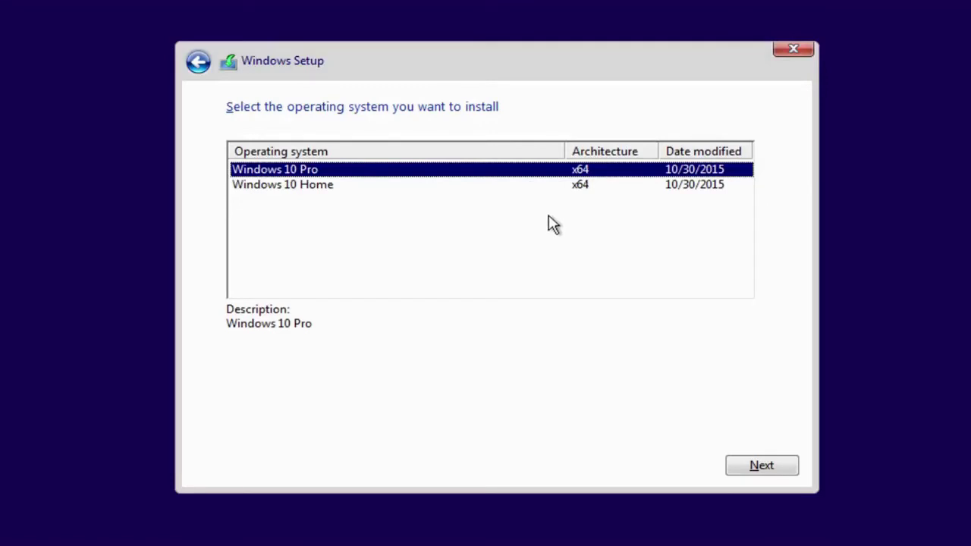
{"action": "left_click", "coordinate": [765, 464]}
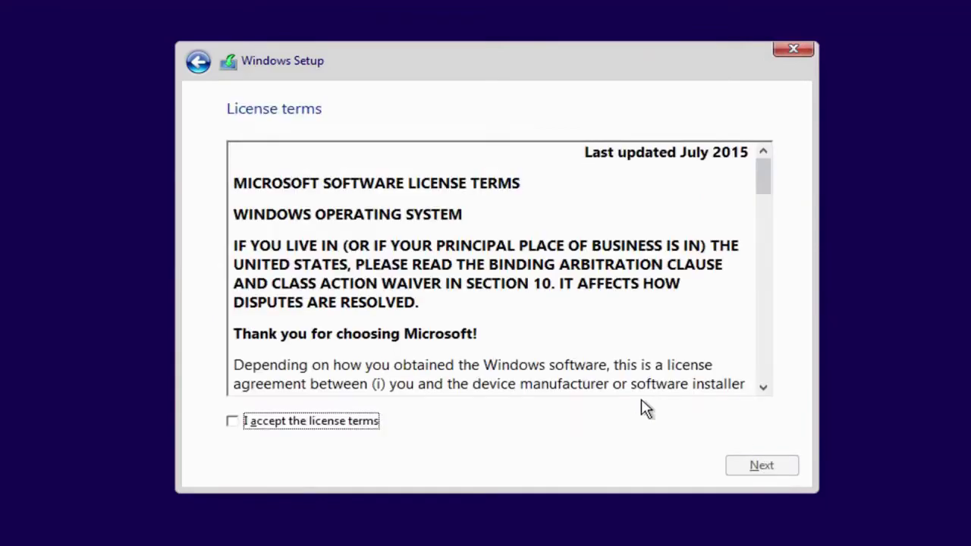
- Accept the license terms and choose the custom installation type
{"action": "left_click", "coordinate": [331, 425]}
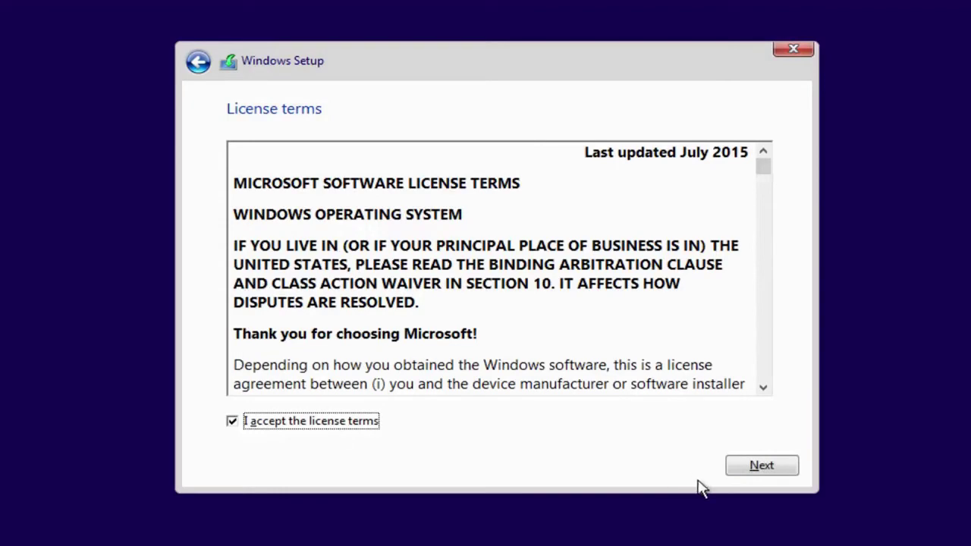
{"action": "left_click", "coordinate": [757, 470]}
{"action": "left_click", "coordinate": [392, 297]}
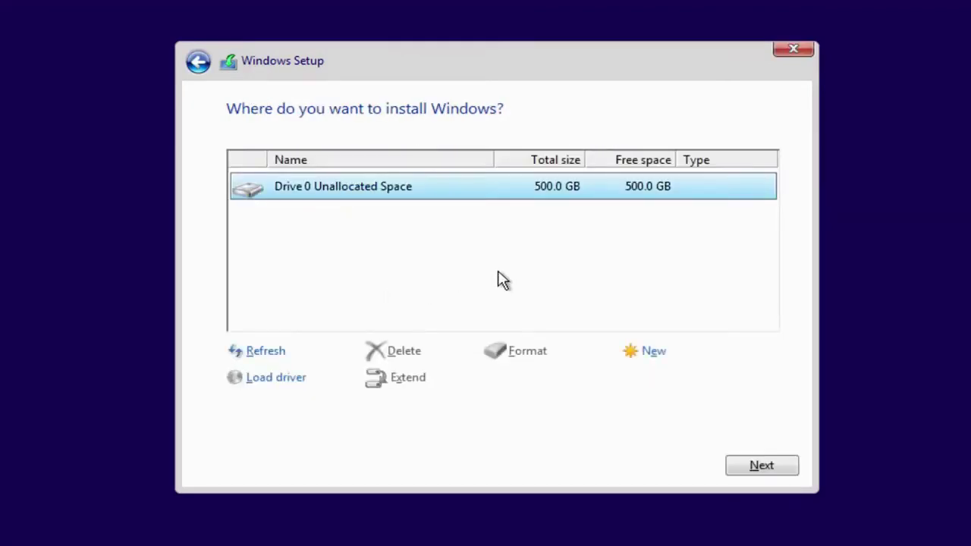
- Create a 250000 MB partition in the Drive 0 unallocated space and allow the additional system partitions
{"action": "left_click", "coordinate": [649, 360]}
{"action": "key", "text": "BackSpace"}
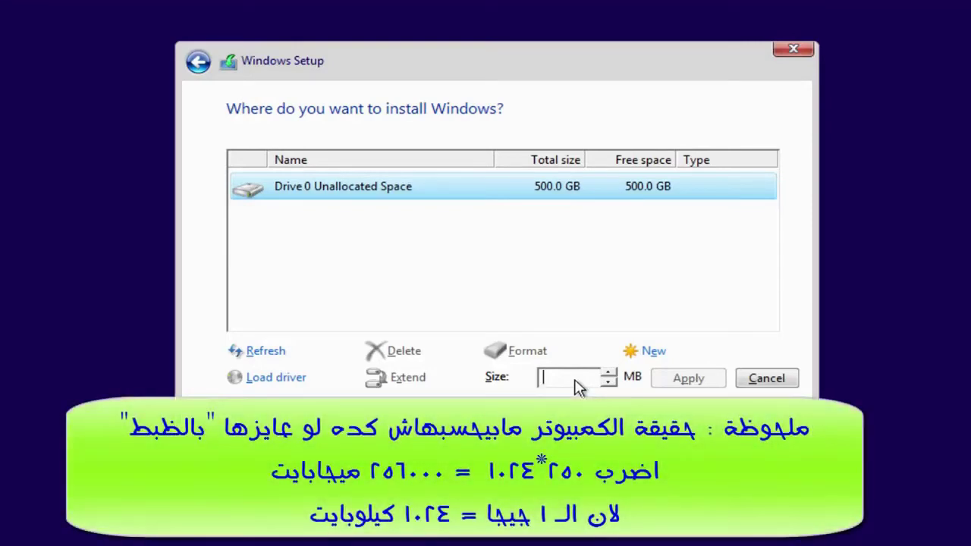
{"action": "type", "text": "250000"}
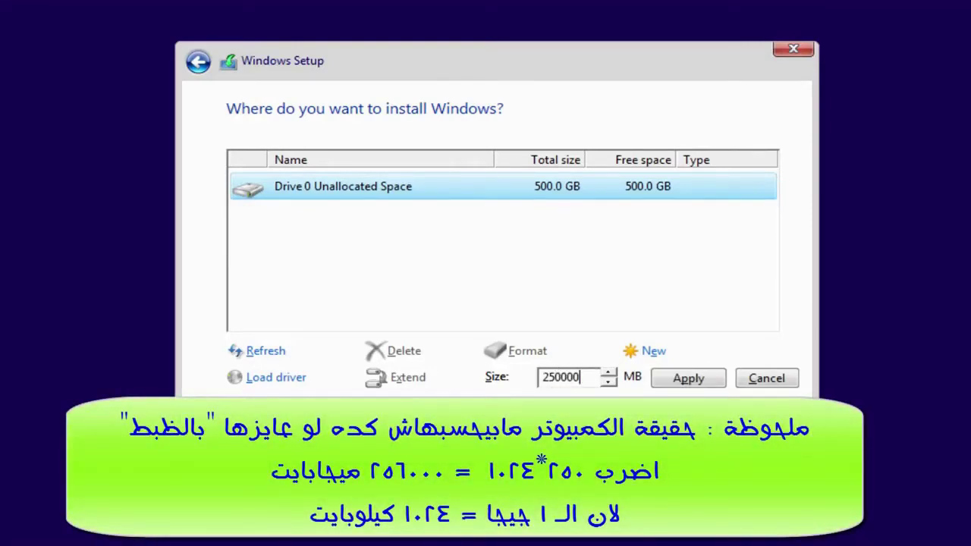
{"action": "left_click", "coordinate": [697, 385]}
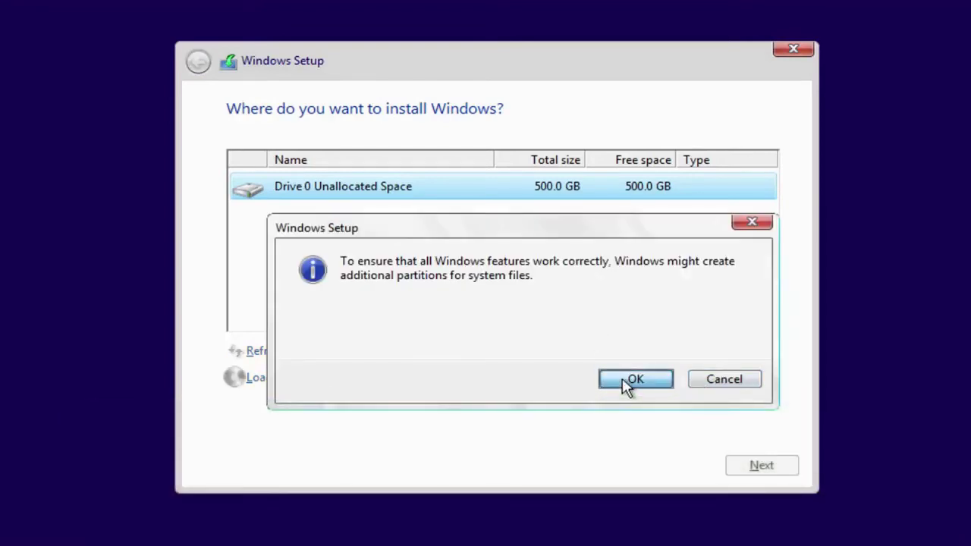
{"action": "left_click", "coordinate": [622, 378]}
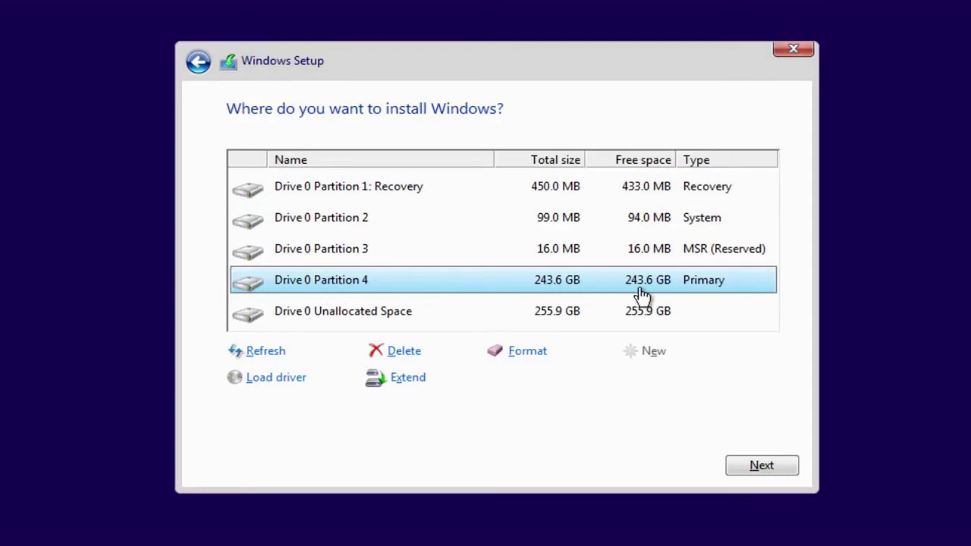
- Create a second primary partition from all the remaining unallocated space on Drive 0
{"action": "left_click", "coordinate": [570, 317]}
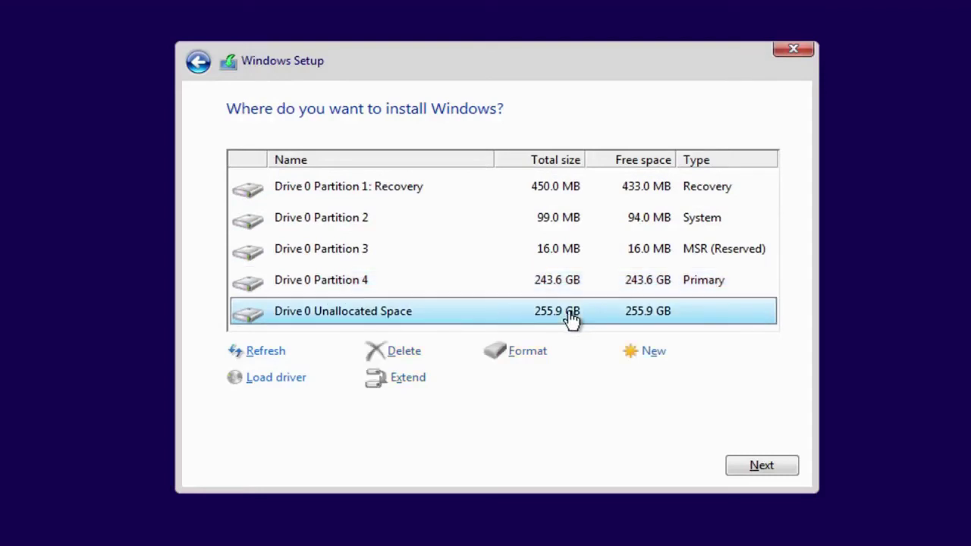
{"action": "left_click", "coordinate": [650, 353]}
{"action": "left_click", "coordinate": [688, 379]}
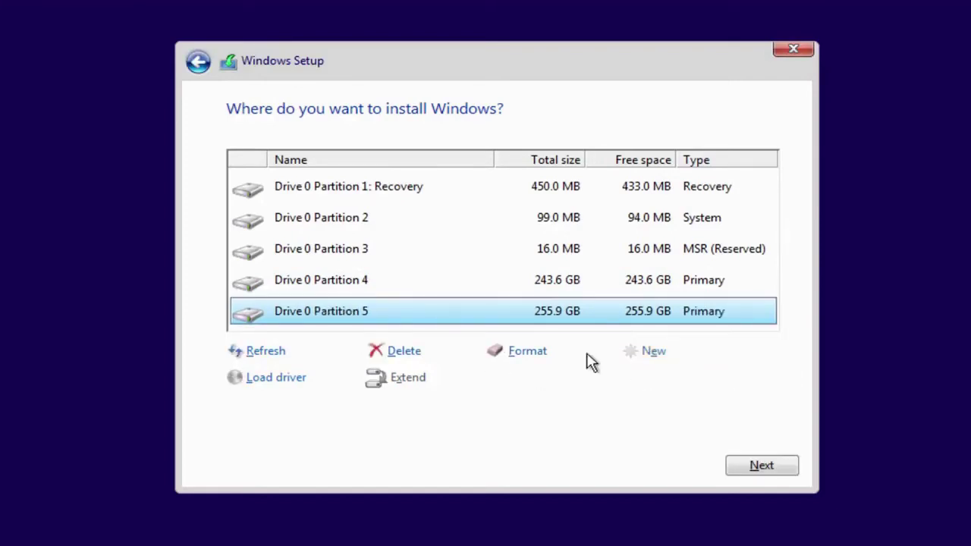
- Choose Drive 0 Partition 4 as the install location and start installing Windows
{"action": "left_click", "coordinate": [497, 288]}
{"action": "left_click", "coordinate": [496, 305]}
{"action": "left_click", "coordinate": [500, 283]}
{"action": "left_click", "coordinate": [501, 305]}
{"action": "left_click", "coordinate": [502, 288]}
{"action": "left_click", "coordinate": [501, 299]}
{"action": "left_click", "coordinate": [501, 288]}
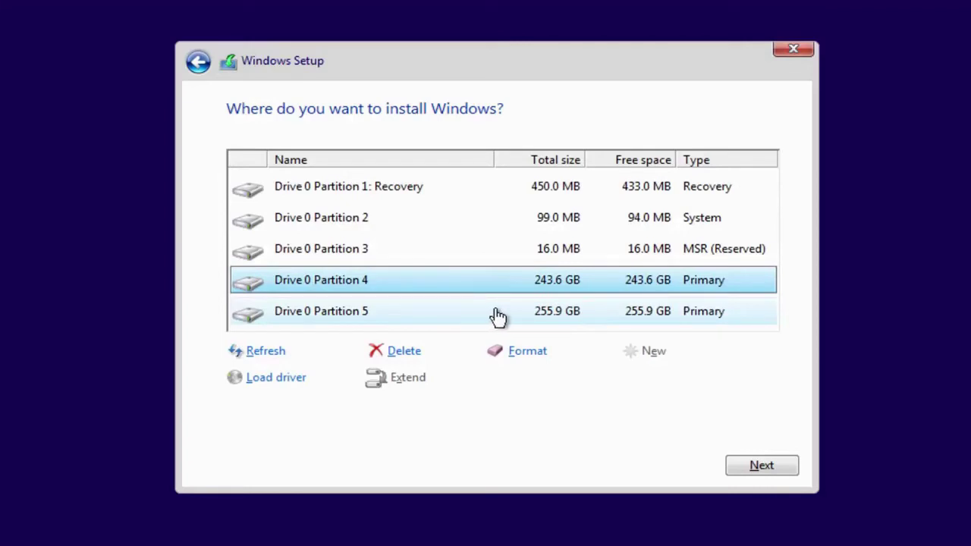
{"action": "left_click", "coordinate": [527, 317]}
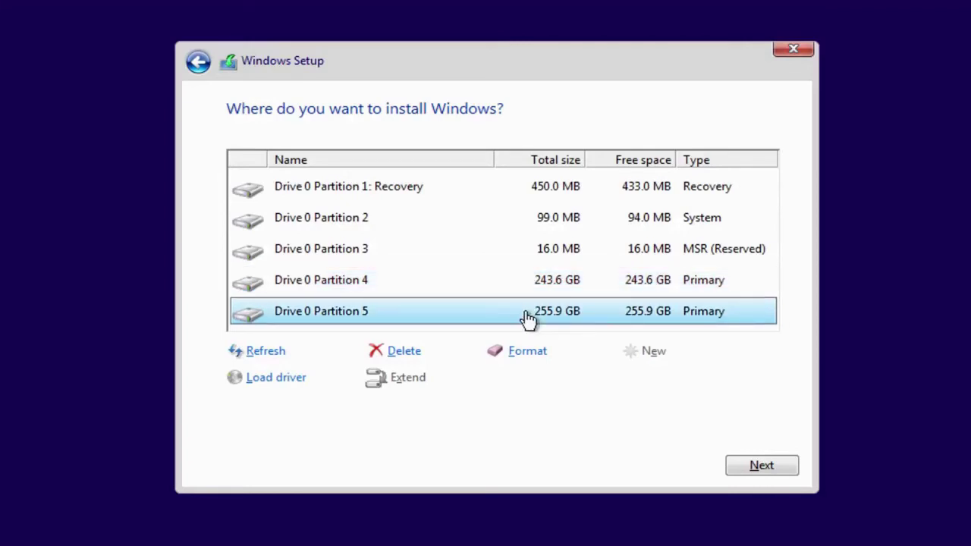
{"action": "left_click", "coordinate": [559, 289]}
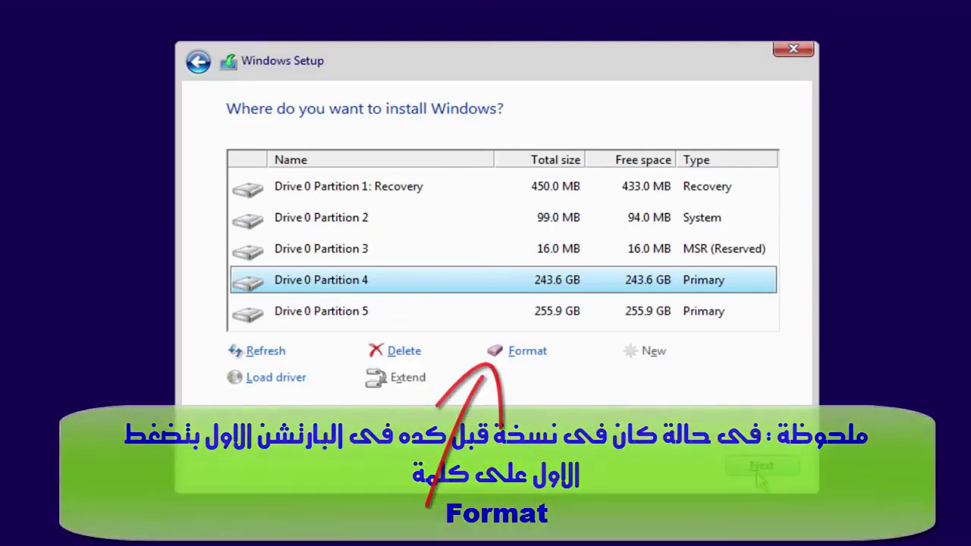
{"action": "left_click", "coordinate": [756, 472]}
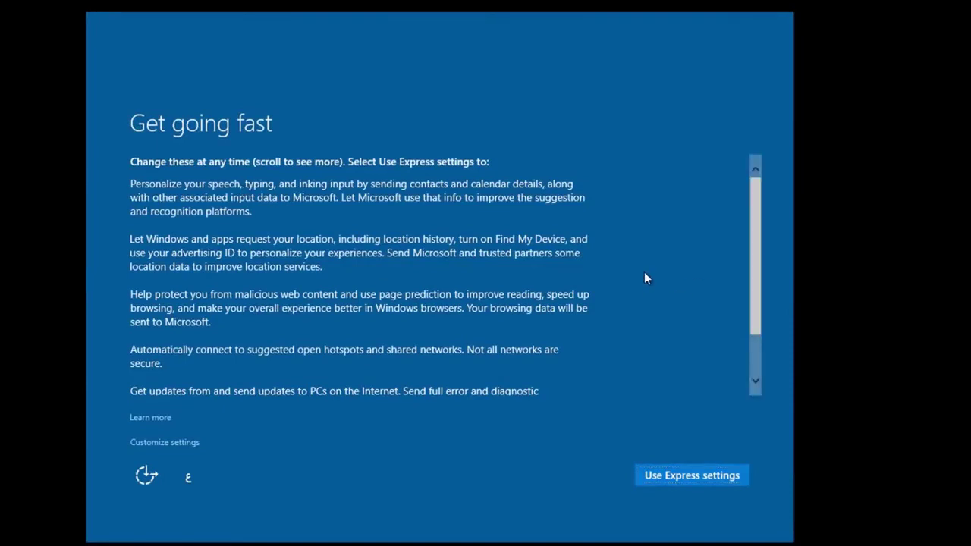
- Accept the Express settings and create the PC account with the user's full name, leaving the password fields blank
{"action": "left_click", "coordinate": [679, 482]}
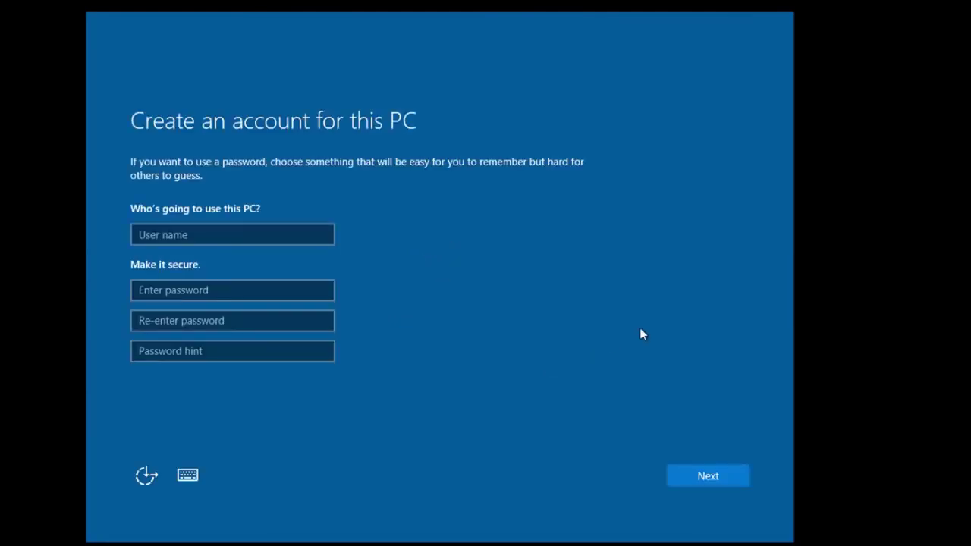
{"action": "left_click", "coordinate": [260, 232]}
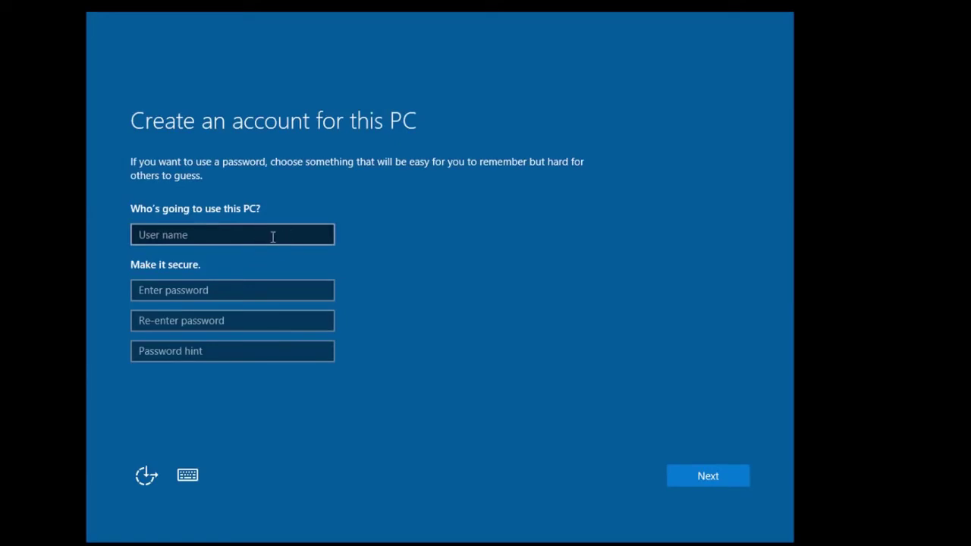
{"action": "left_click", "coordinate": [271, 237]}
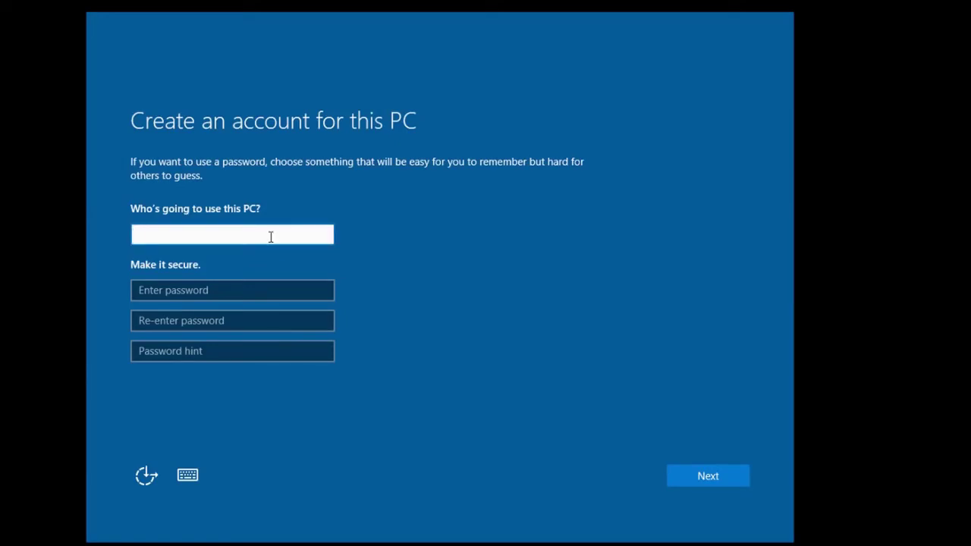
{"action": "type", "text": "Mohammed Elnady"}
{"action": "left_click", "coordinate": [227, 291]}
{"action": "left_click", "coordinate": [235, 320]}
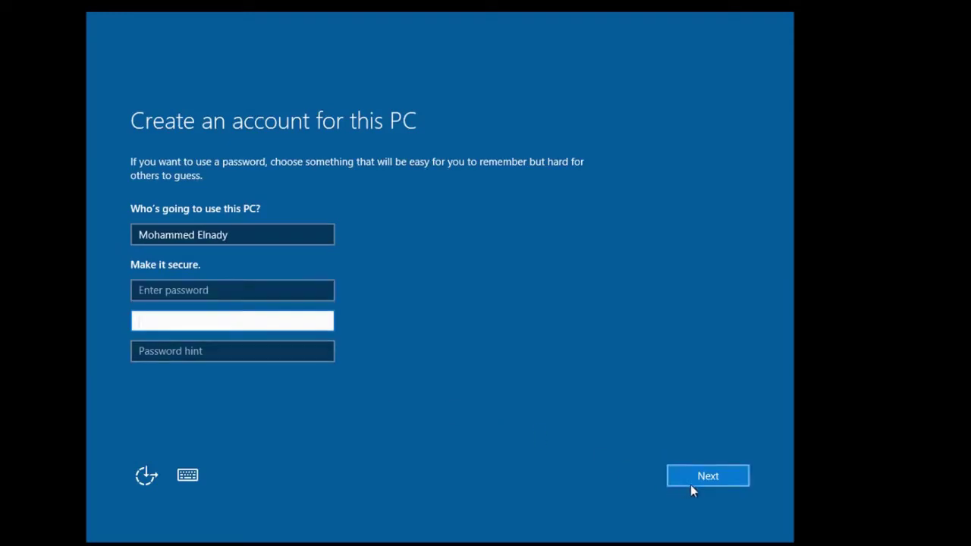
{"action": "left_click", "coordinate": [717, 476]}
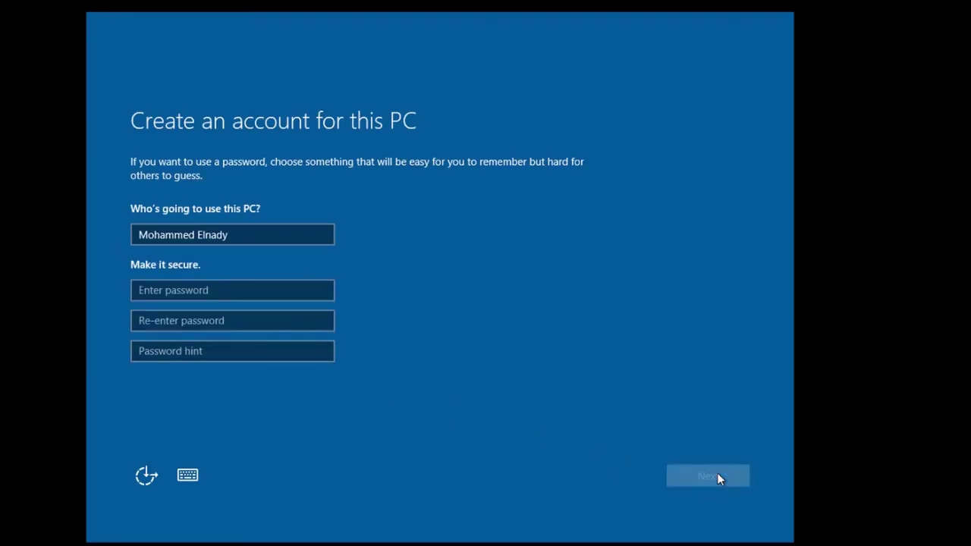